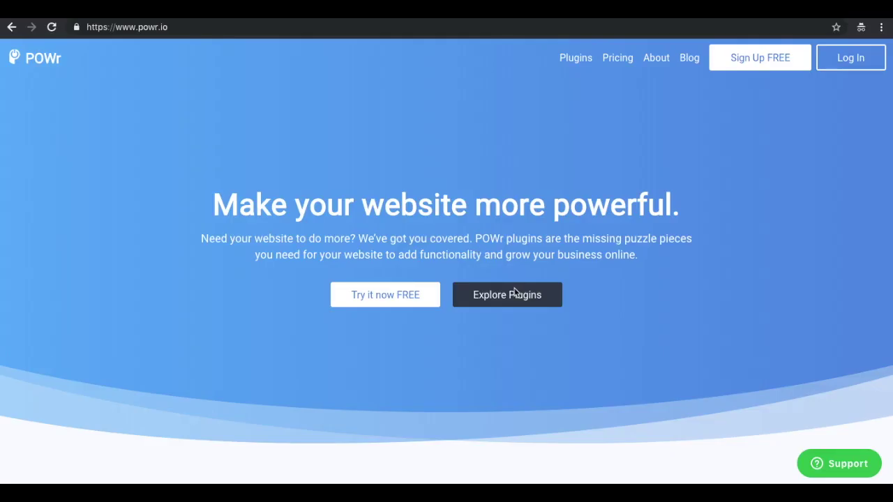
# Open Explore Plugins and scroll down to the Popular plugins section showing Form Builder.
pyautogui.click(520, 300)
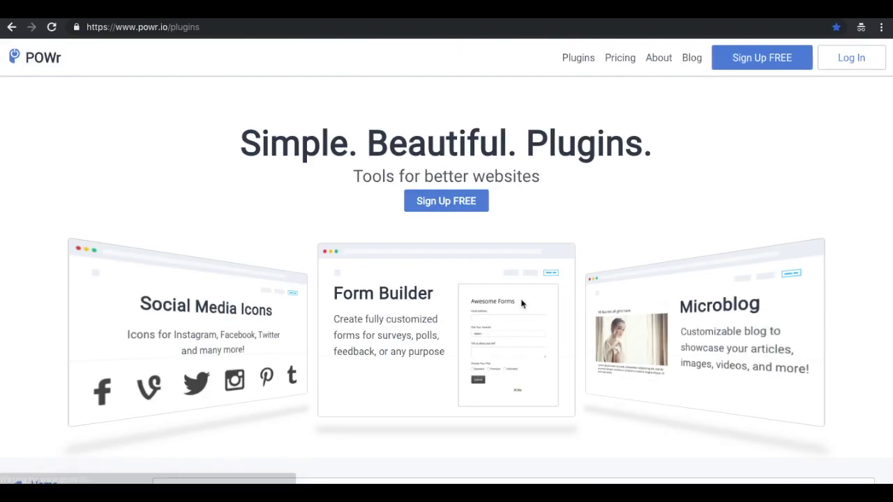
pyautogui.scroll(-1, 521, 303)
pyautogui.scroll(-1, 520, 303)
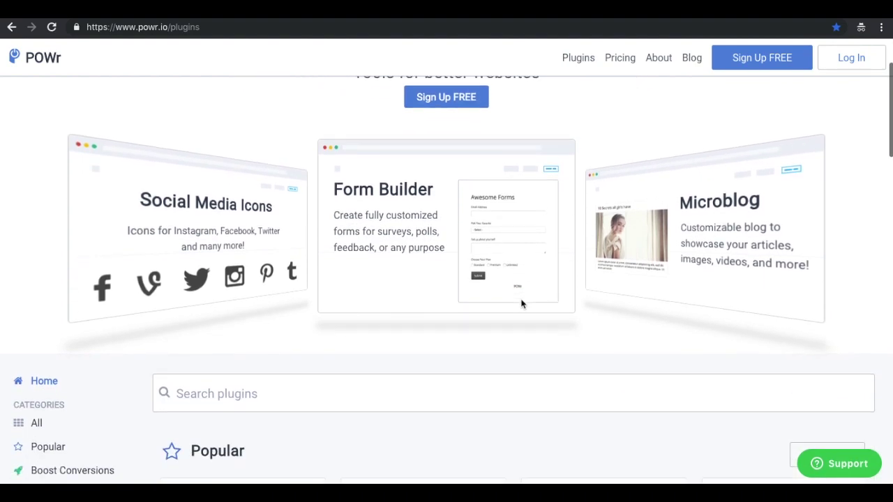
pyautogui.scroll(-1, 520, 304)
pyautogui.scroll(-1, 520, 303)
pyautogui.scroll(-1, 520, 303)
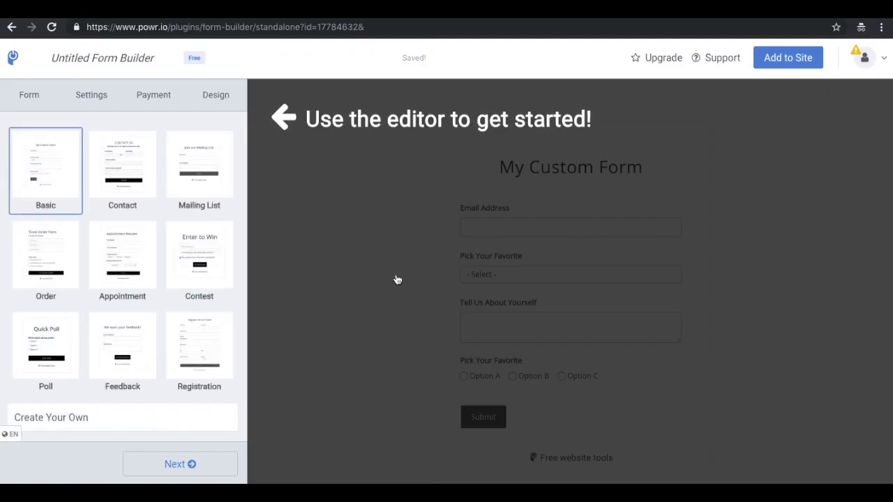
# Choose the ticket Order template and continue to the form's element list.
pyautogui.click(35, 274)
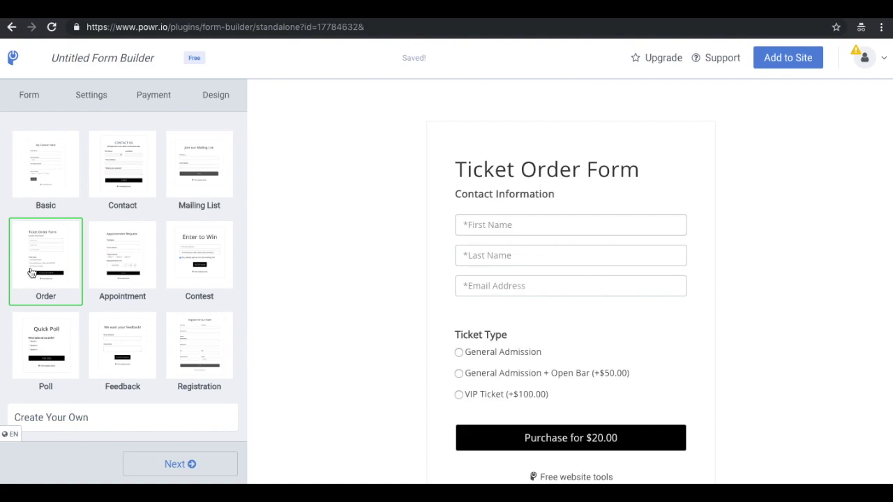
pyautogui.click(160, 475)
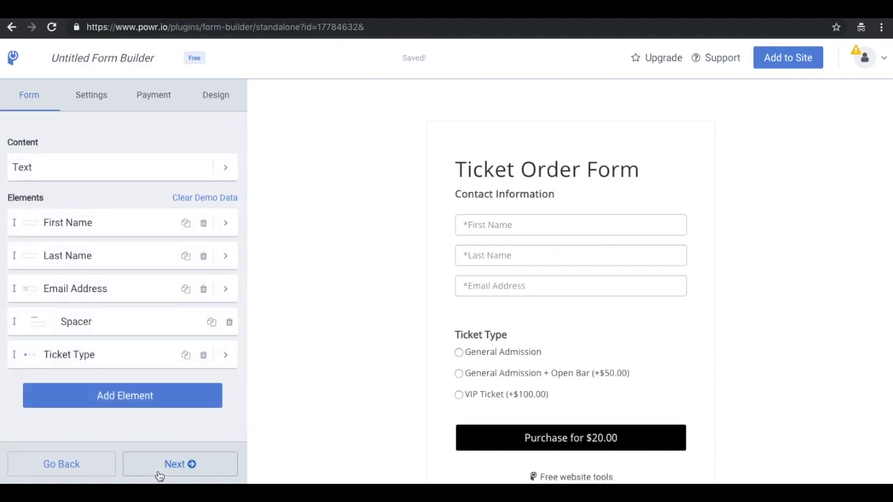
# Retitle the form from Ticket Order Form to 'Concert Ticket Form'.
pyautogui.click(102, 173)
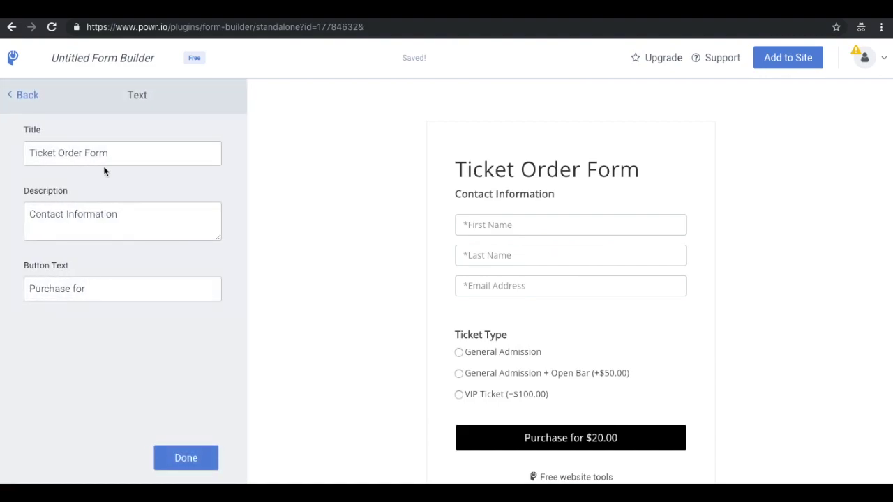
pyautogui.moveTo(84, 154); pyautogui.dragTo(18, 153)
pyautogui.write('C')
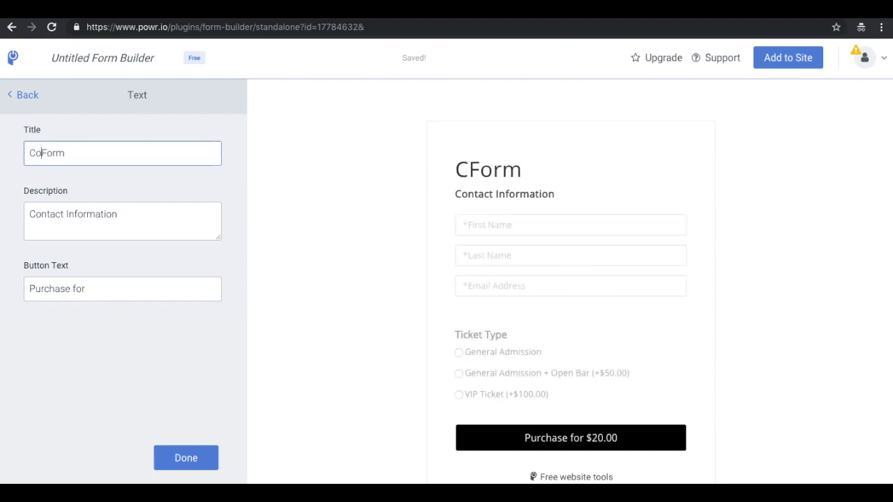
pyautogui.write('oncert Ticket')
pyautogui.click(208, 458)
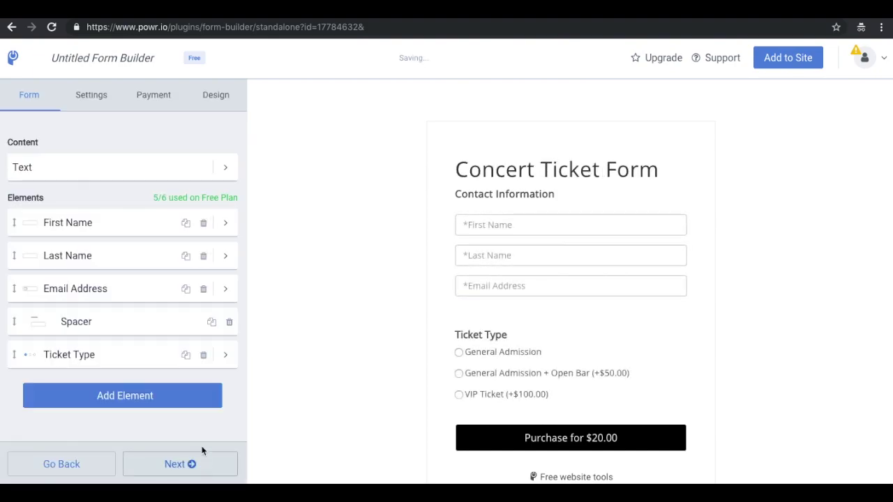
# Add a required Phone Number field, move it above the Spacer, and delete the Spacer.
pyautogui.click(89, 397)
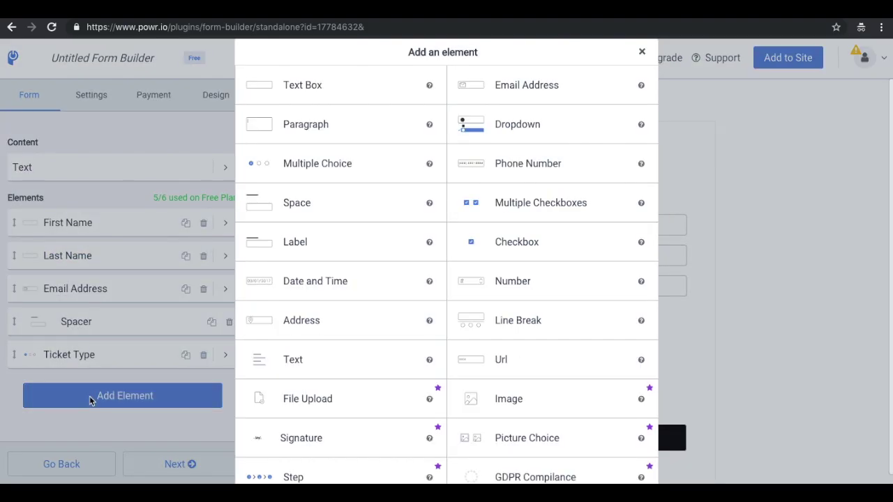
pyautogui.click(536, 169)
pyautogui.click(208, 174)
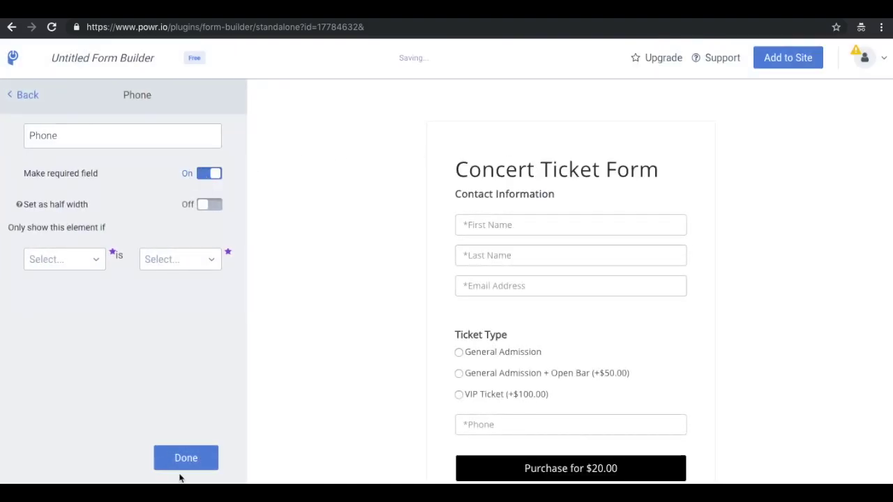
pyautogui.click(183, 460)
pyautogui.moveTo(14, 390); pyautogui.dragTo(18, 321)
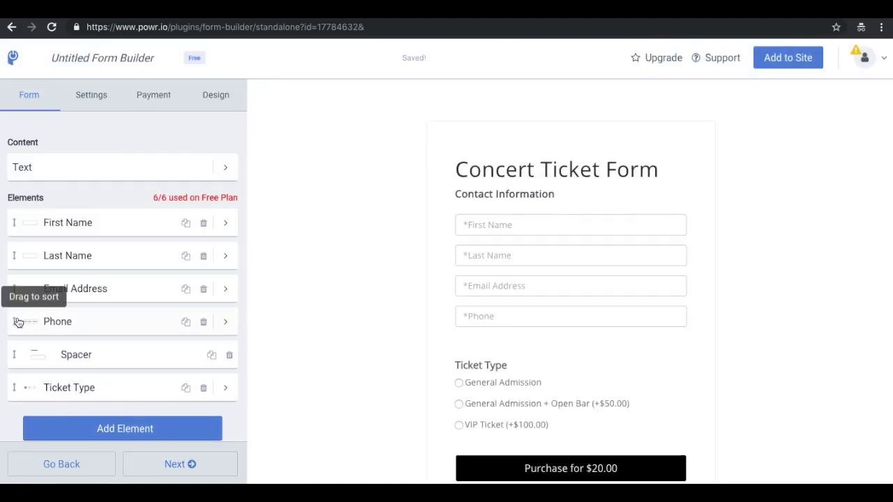
pyautogui.click(229, 348)
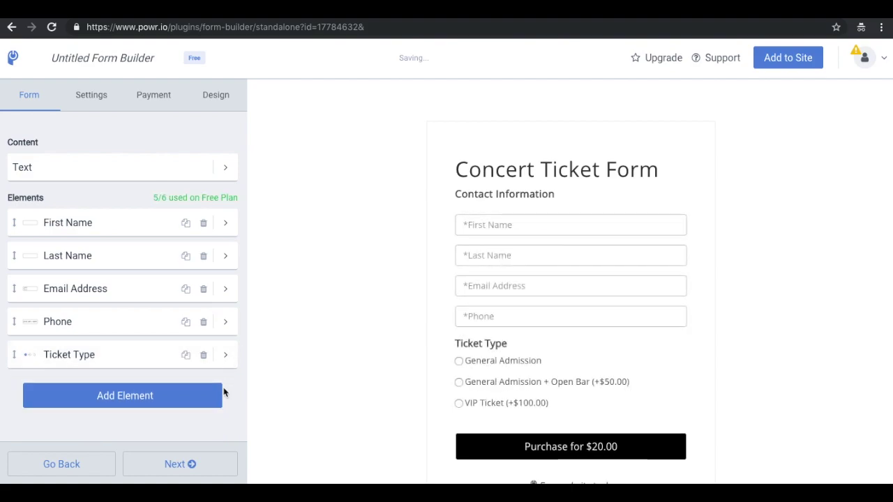
pyautogui.click(202, 463)
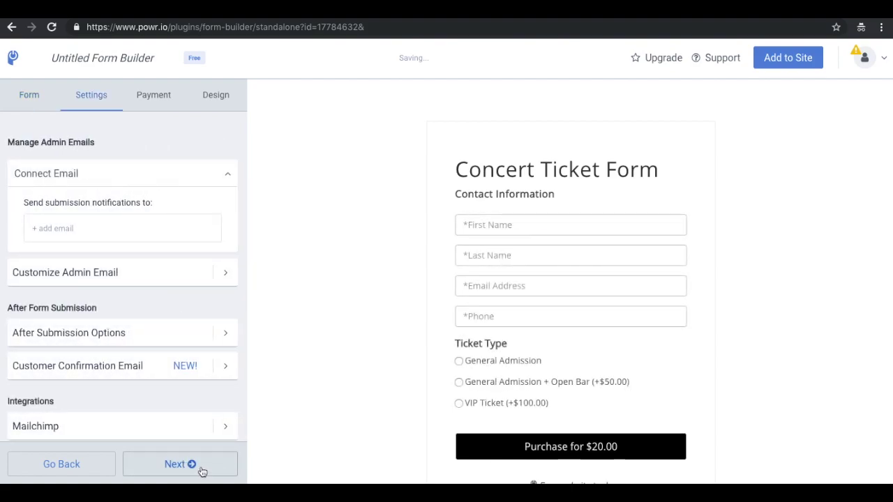
# Add a submission notification email address and review the After Submission options.
pyautogui.click(55, 233)
pyautogui.write('i')
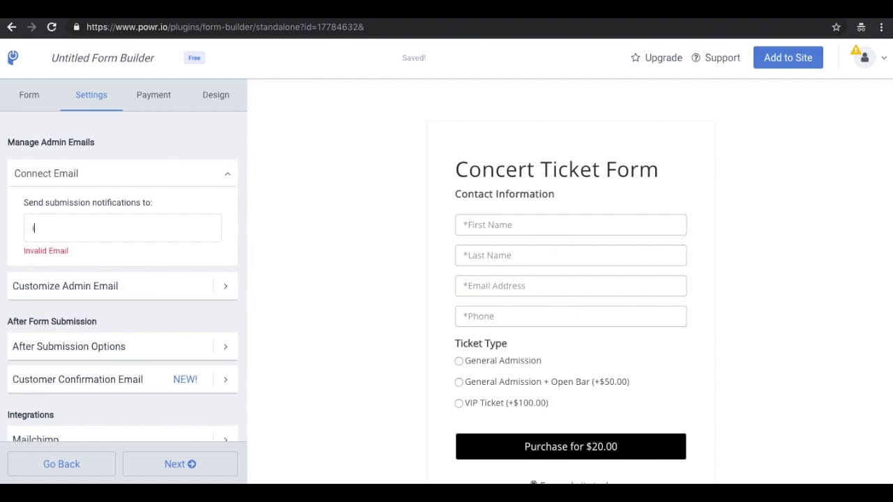
pyautogui.write('.io')
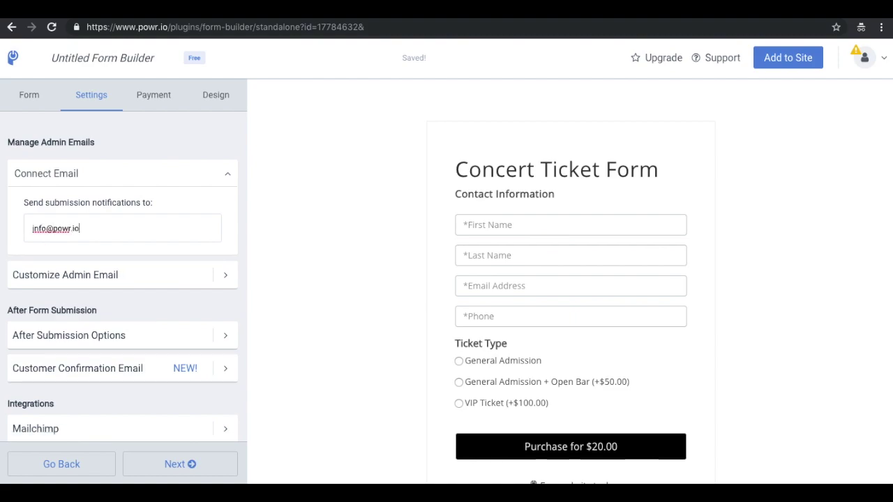
pyautogui.click(62, 240)
pyautogui.scroll(-1, 137, 310)
pyautogui.click(127, 293)
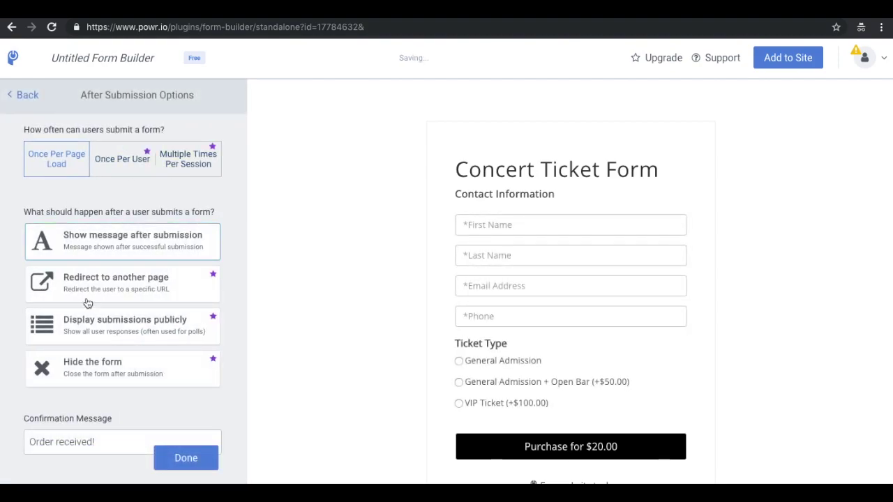
pyautogui.scroll(-3, 84, 377)
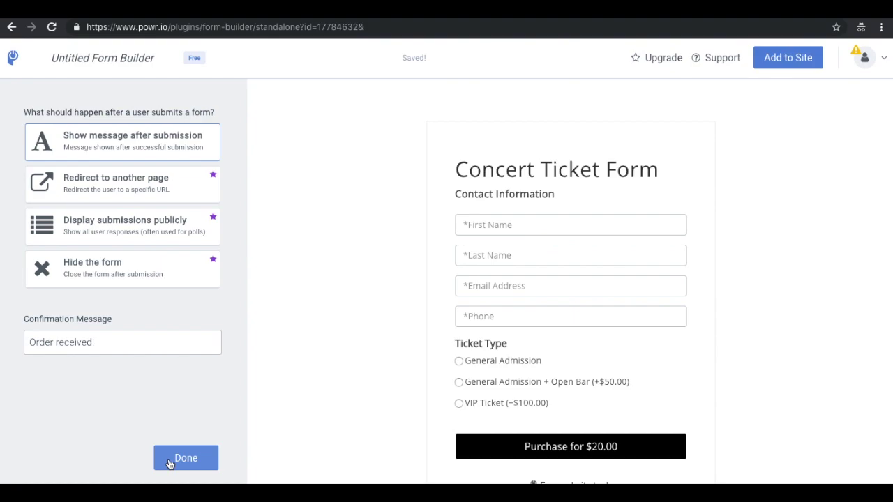
pyautogui.click(171, 460)
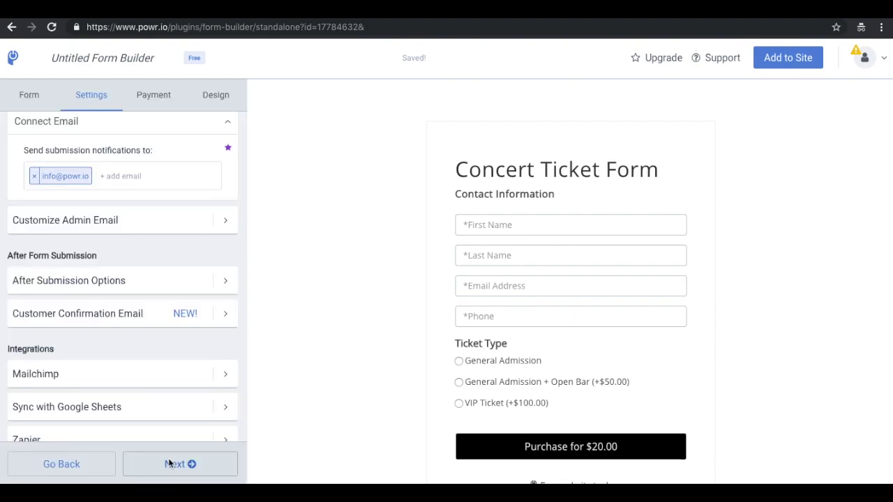
# Enable the Customer Confirmation Email using the Custom Email template.
pyautogui.click(86, 317)
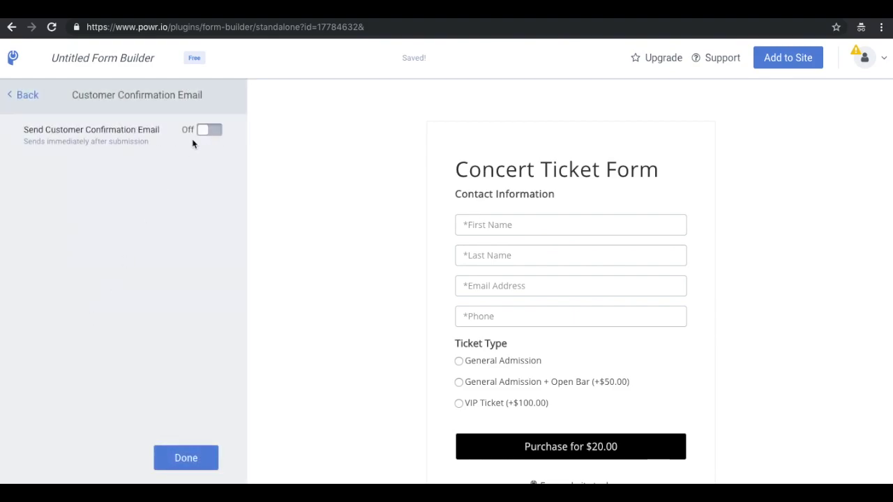
pyautogui.click(203, 132)
pyautogui.click(168, 241)
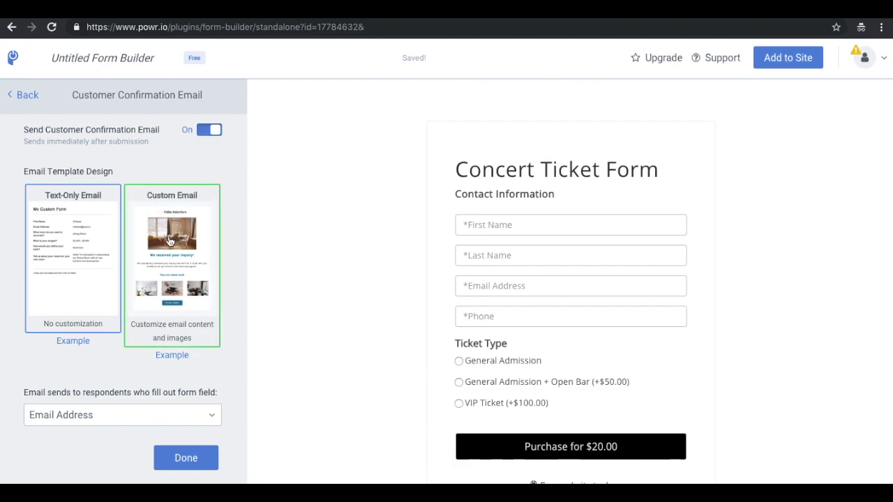
pyautogui.scroll(-2, 110, 361)
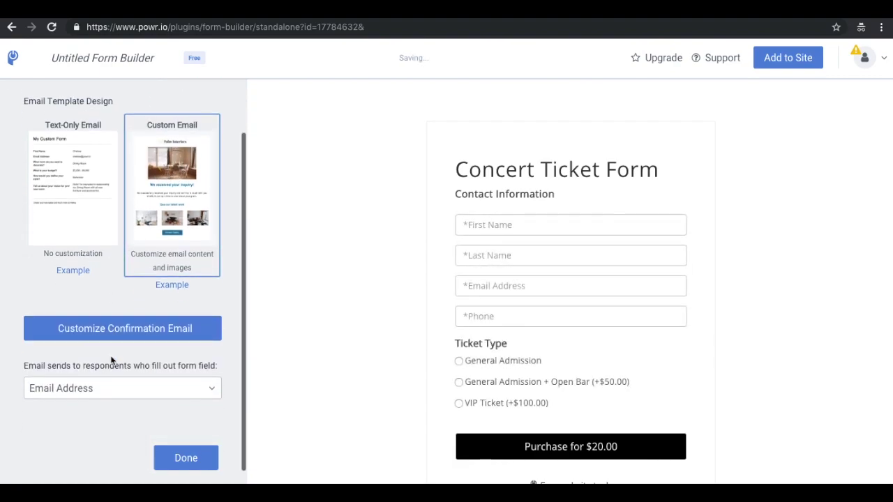
pyautogui.click(186, 466)
pyautogui.scroll(-3, 151, 353)
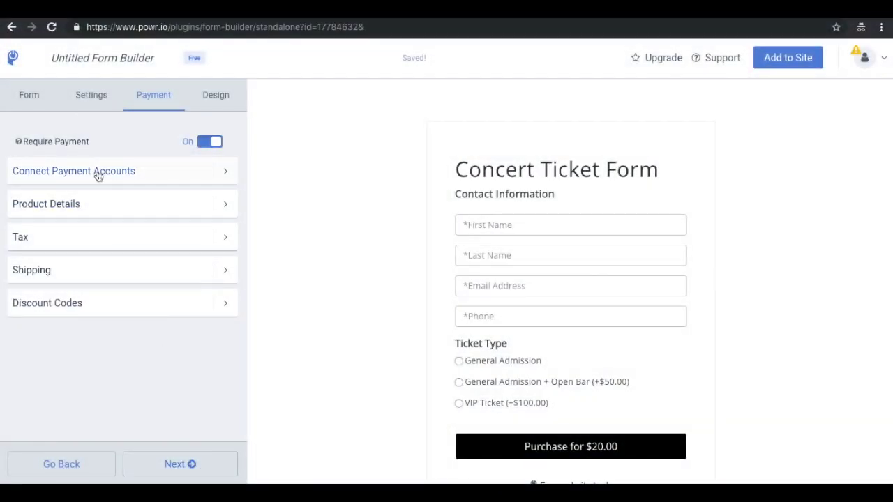
# Connect PayPal payments by entering the verified PayPal account email.
pyautogui.click(98, 172)
pyautogui.click(63, 229)
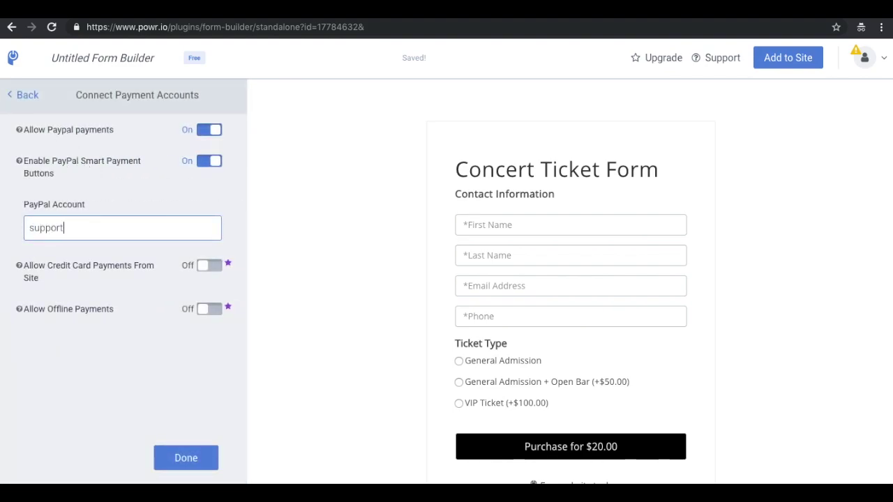
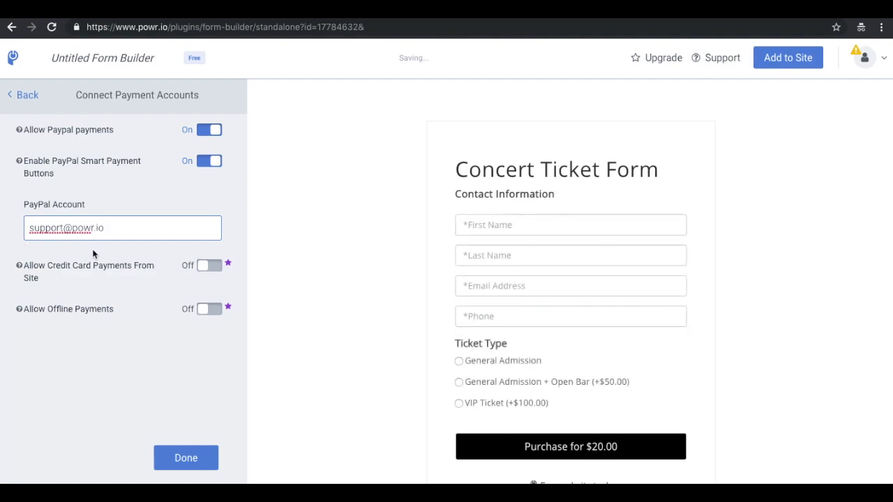
pyautogui.click(184, 457)
# Rename the $20 USD product to 'Ticket (General Admission)'.
pyautogui.click(90, 208)
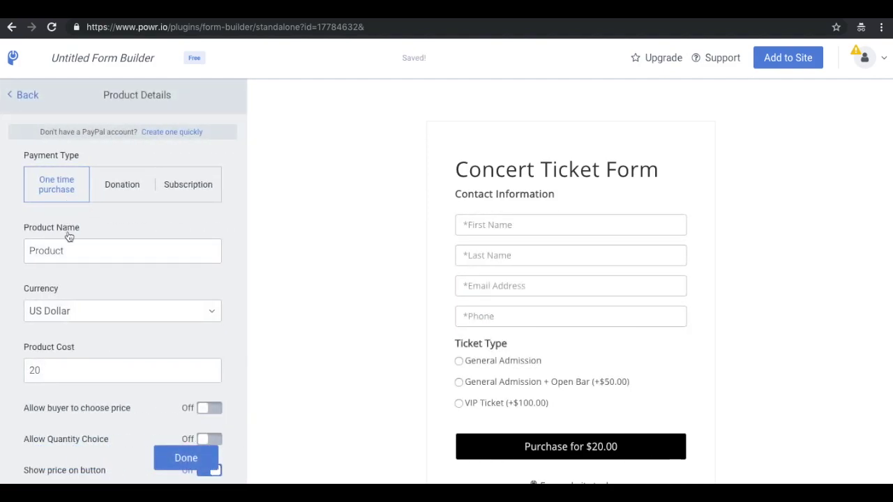
pyautogui.doubleClick(22, 252)
pyautogui.write('Ti')
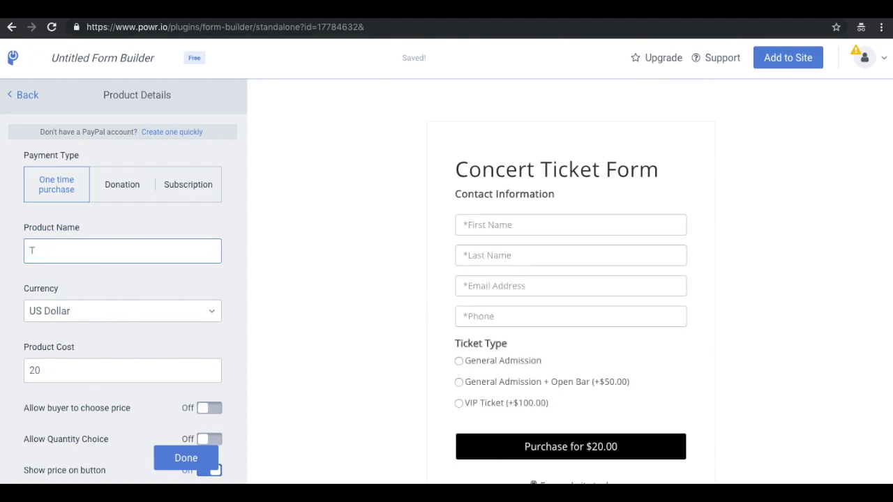
pyautogui.write('cket (Genera')
pyautogui.write('l Admission)')
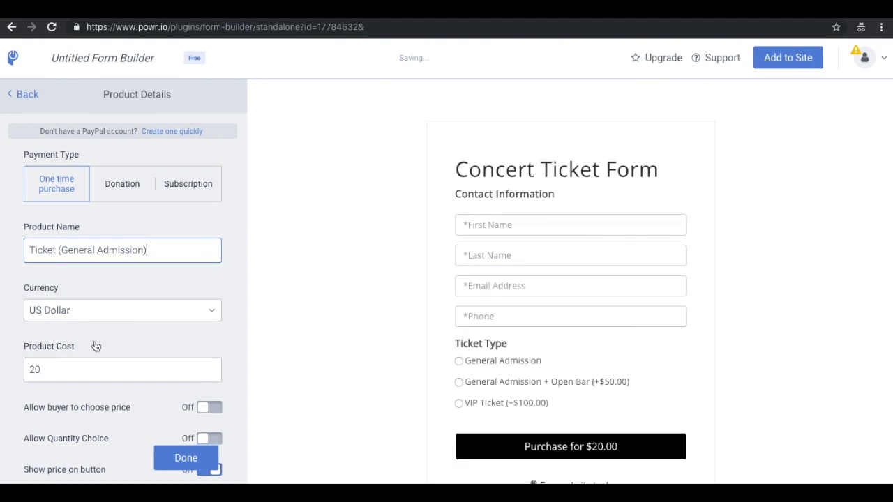
pyautogui.scroll(-1, 96, 345)
pyautogui.scroll(-1, 91, 318)
pyautogui.scroll(2, 89, 317)
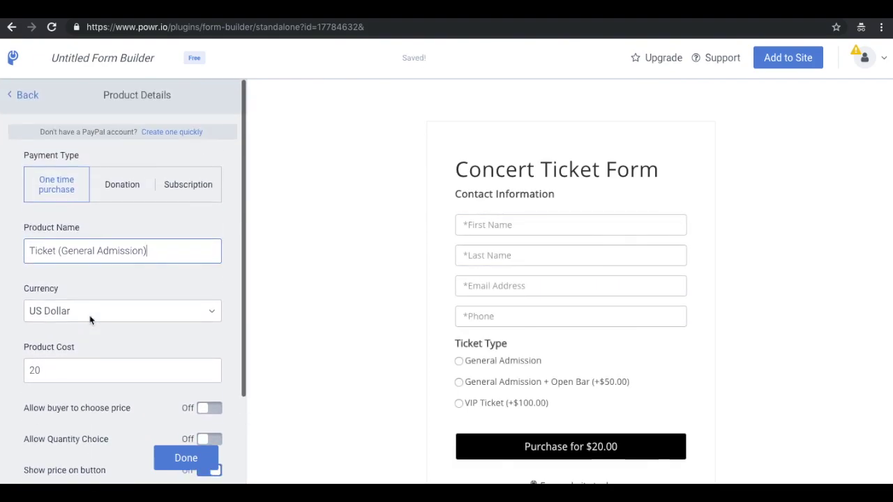
pyautogui.click(176, 458)
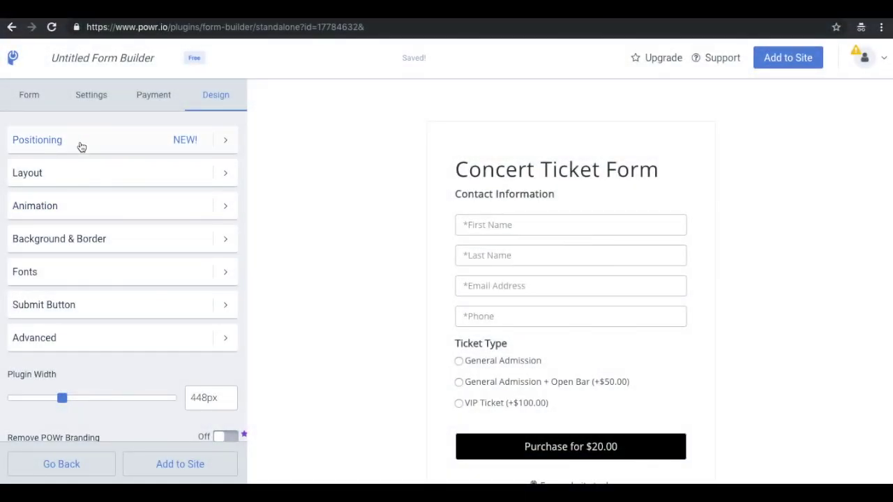
pyautogui.click(80, 143)
# Keep Default positioning, centre the title, and set an 8px input field radius.
pyautogui.click(154, 158)
pyautogui.click(88, 160)
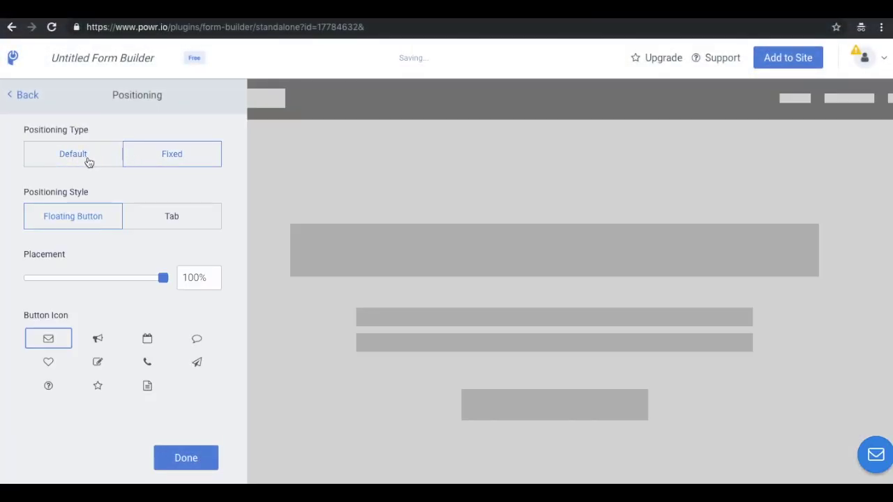
pyautogui.click(28, 95)
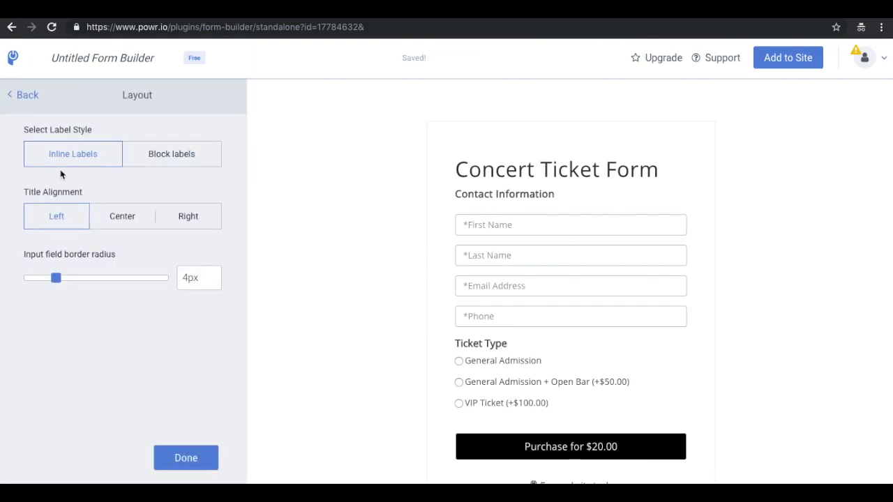
pyautogui.click(125, 216)
pyautogui.moveTo(55, 277); pyautogui.dragTo(80, 277)
pyautogui.click(185, 458)
# Make the form background blue with an 8px border radius.
pyautogui.click(53, 241)
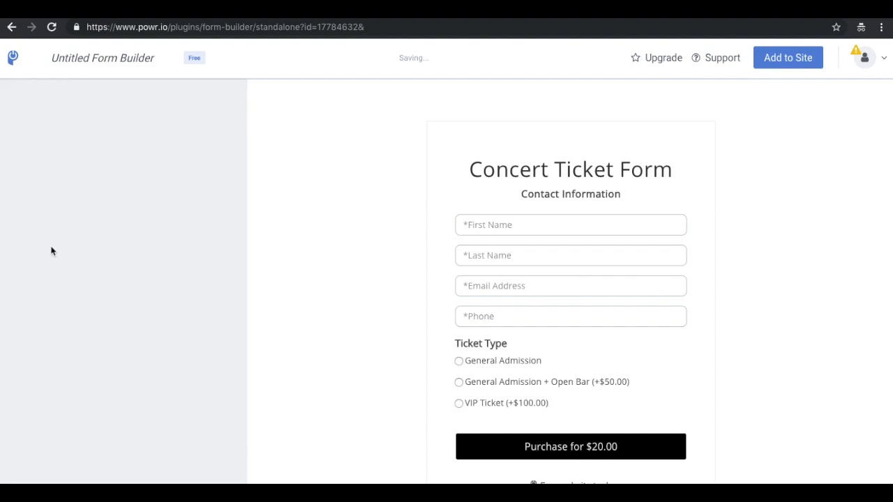
pyautogui.click(77, 187)
pyautogui.click(94, 256)
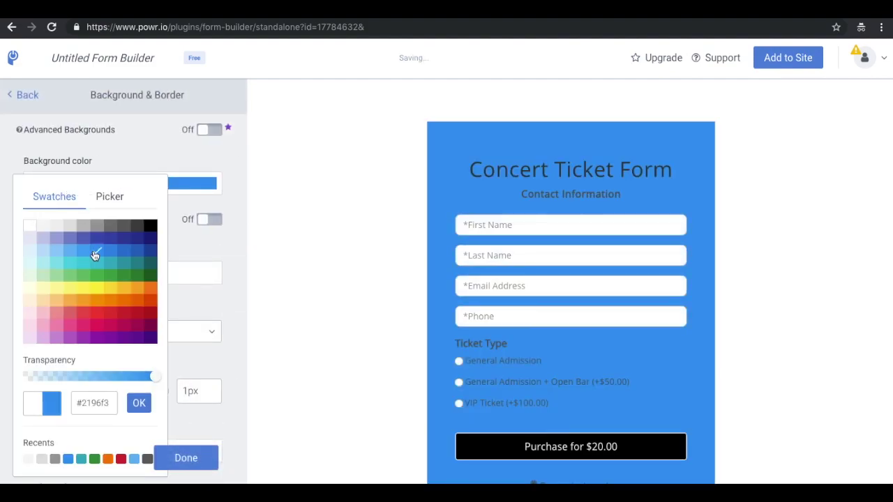
pyautogui.click(143, 406)
pyautogui.scroll(-2, 160, 432)
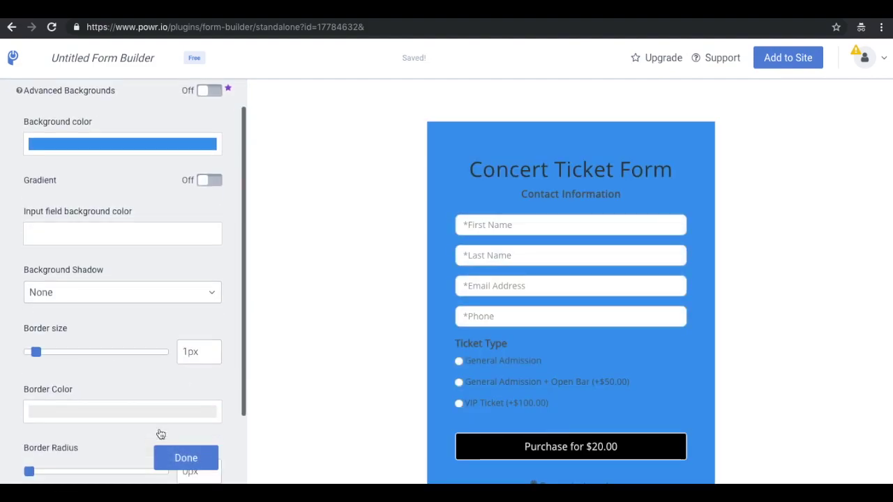
pyautogui.moveTo(30, 404); pyautogui.dragTo(81, 405)
pyautogui.click(185, 458)
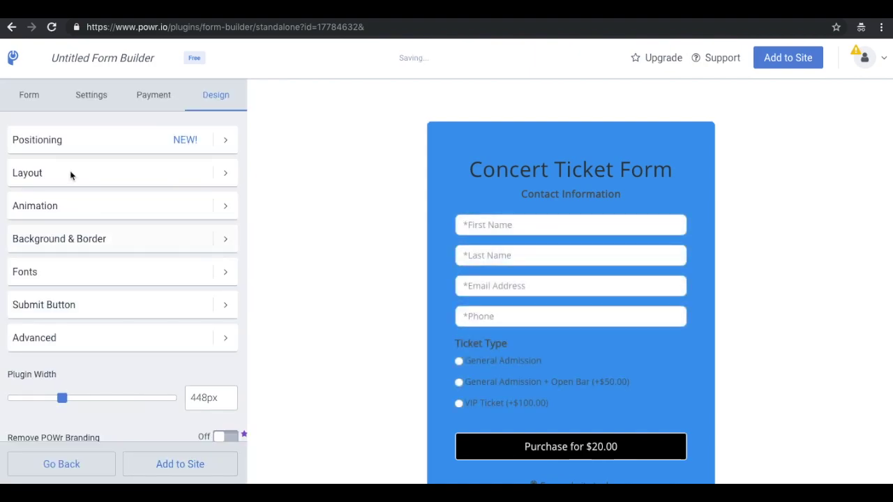
# Set the label font colour to near-white #f5f5f5.
pyautogui.click(82, 276)
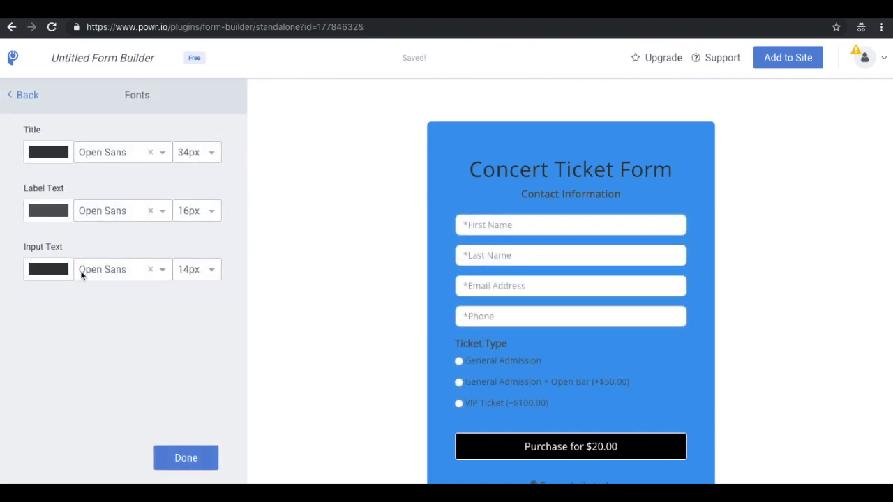
pyautogui.click(46, 212)
pyautogui.click(43, 271)
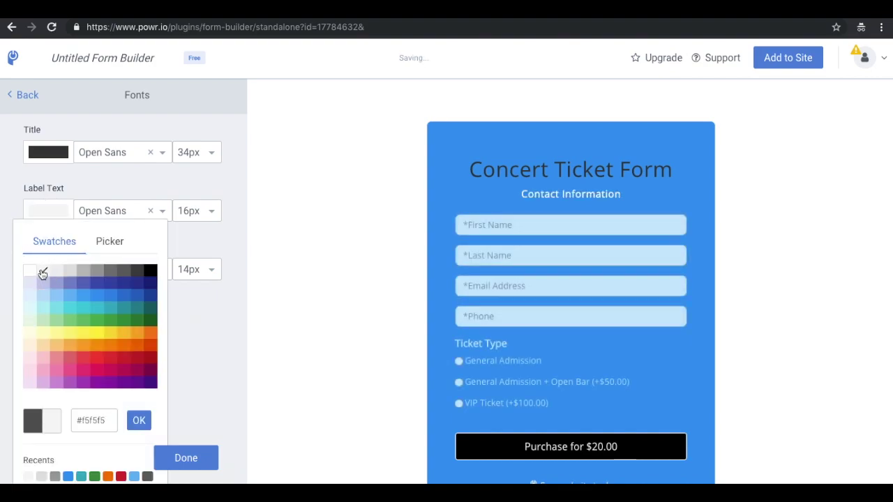
pyautogui.click(139, 421)
pyautogui.click(186, 460)
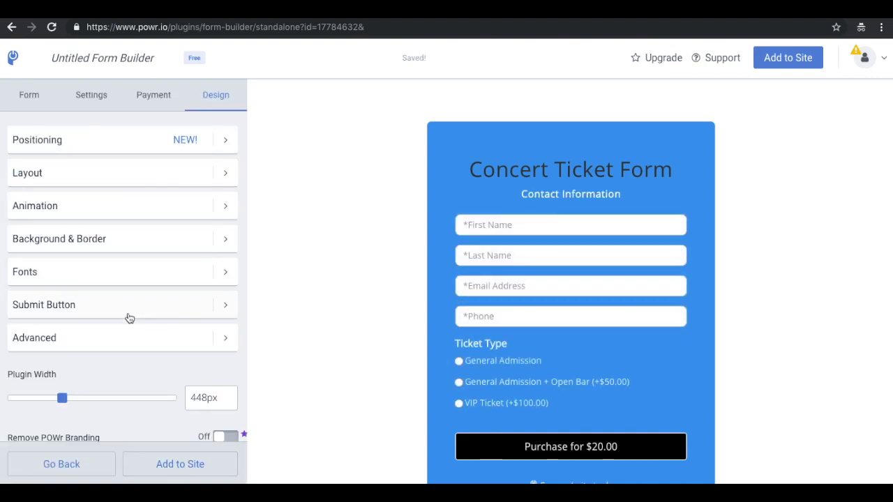
# Round the purchase button corners to 8px.
pyautogui.click(131, 319)
pyautogui.moveTo(56, 328); pyautogui.dragTo(82, 328)
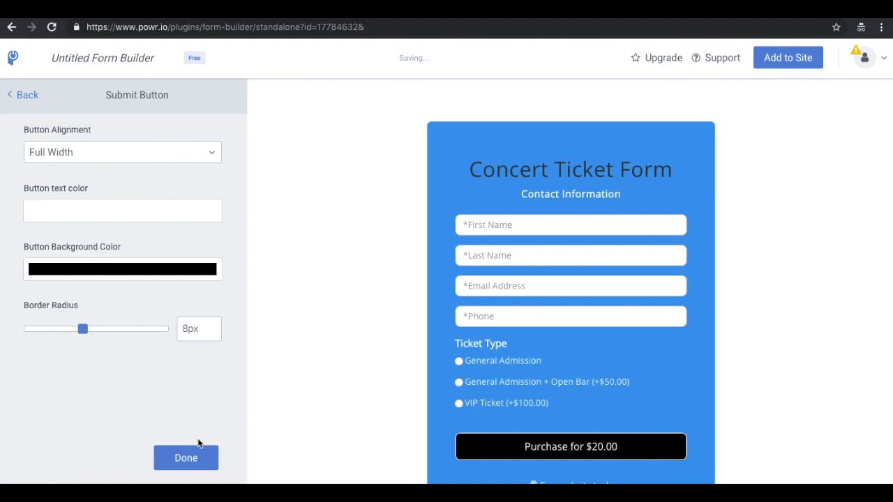
pyautogui.click(187, 459)
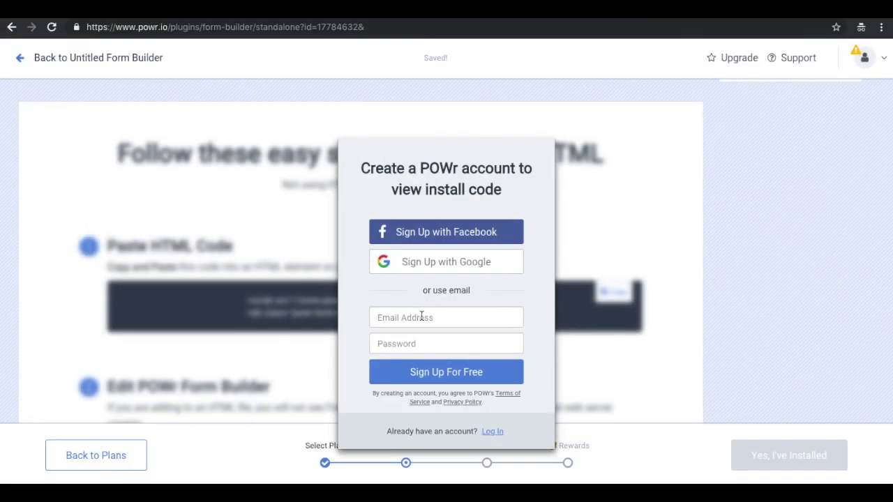
# Sign up for a free POWr account with an email address and password.
pyautogui.click(421, 316)
pyautogui.press('Tab')
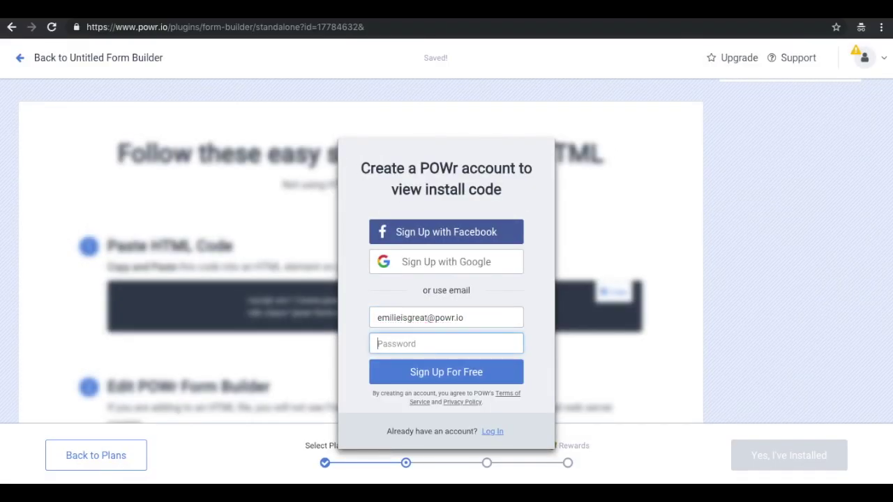
pyautogui.click(416, 374)
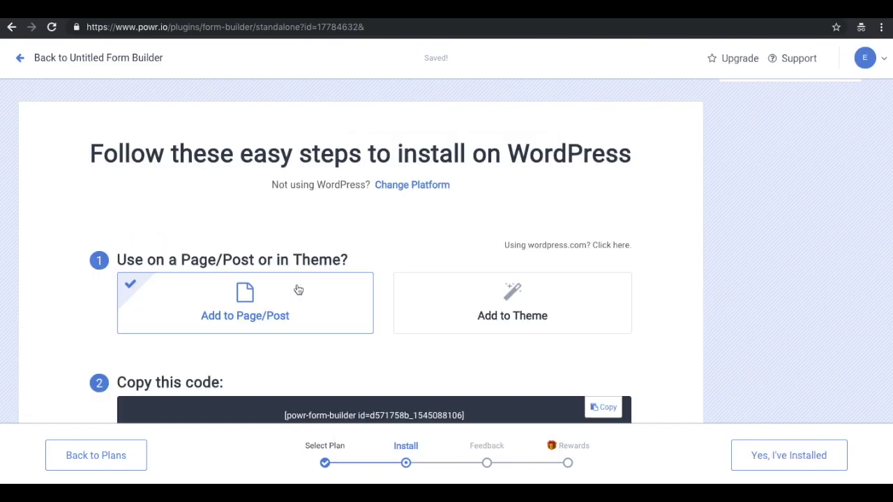
# Choose Add to Page/Post, copy the WordPress shortcode, and scroll to step 3.
pyautogui.click(299, 290)
pyautogui.click(602, 327)
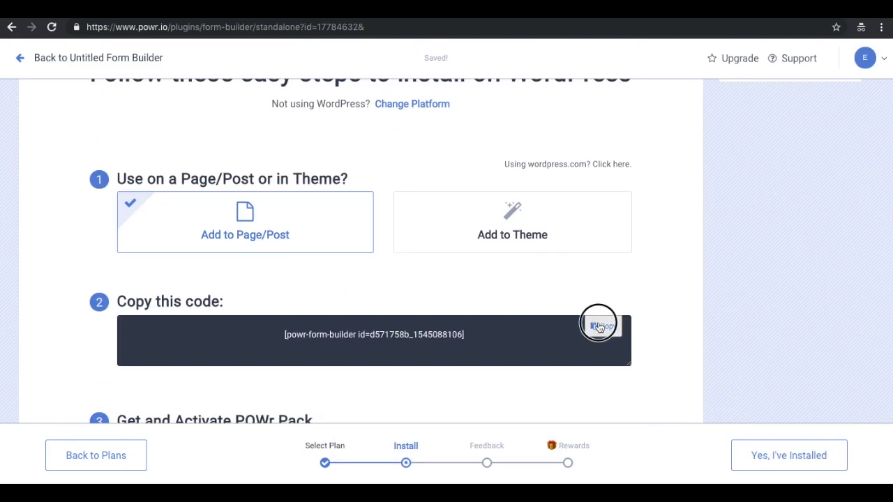
pyautogui.scroll(-2, 560, 379)
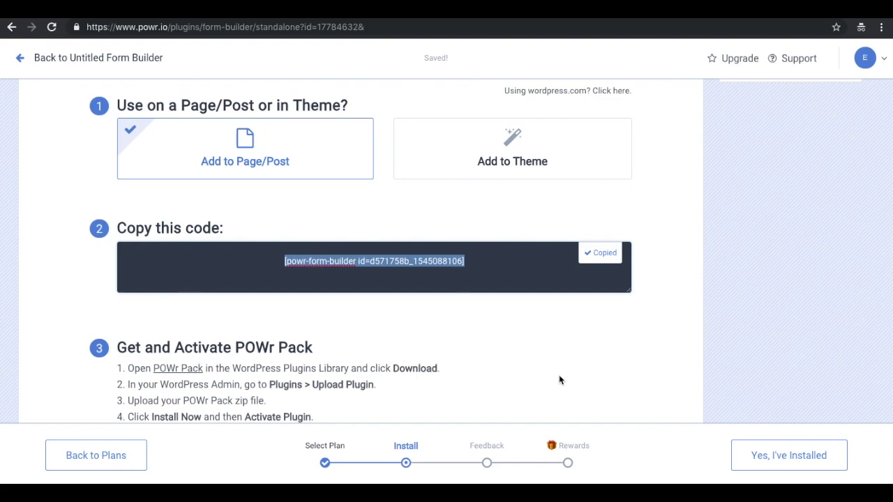
pyautogui.scroll(-1, 559, 380)
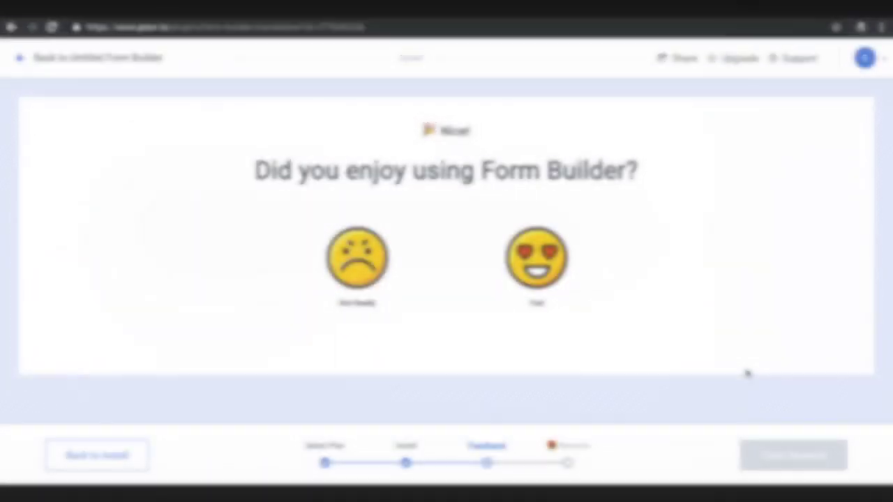
# Answer the feedback prompts, claim the rewards, and go to My Plugins.
pyautogui.click(537, 272)
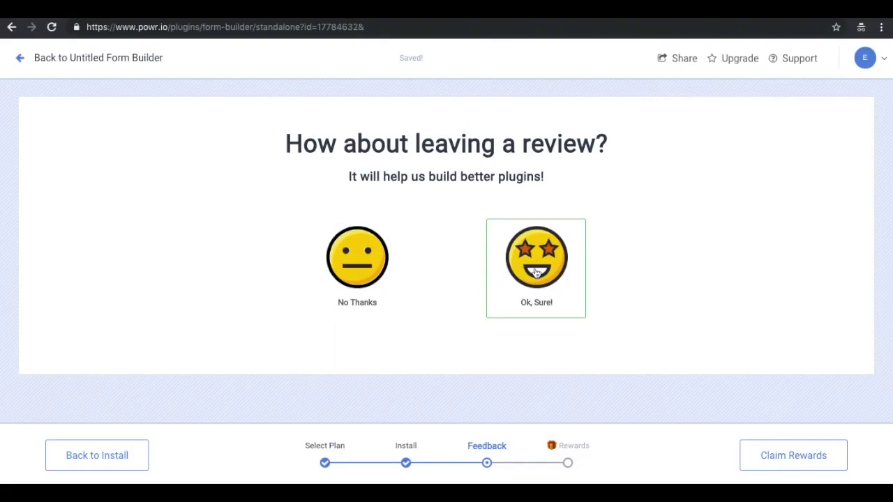
pyautogui.click(549, 278)
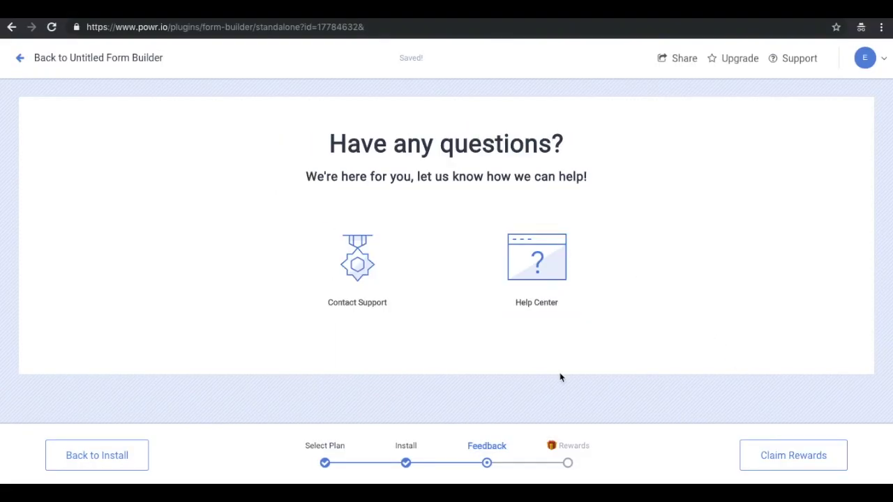
pyautogui.click(802, 454)
pyautogui.scroll(-2, 593, 328)
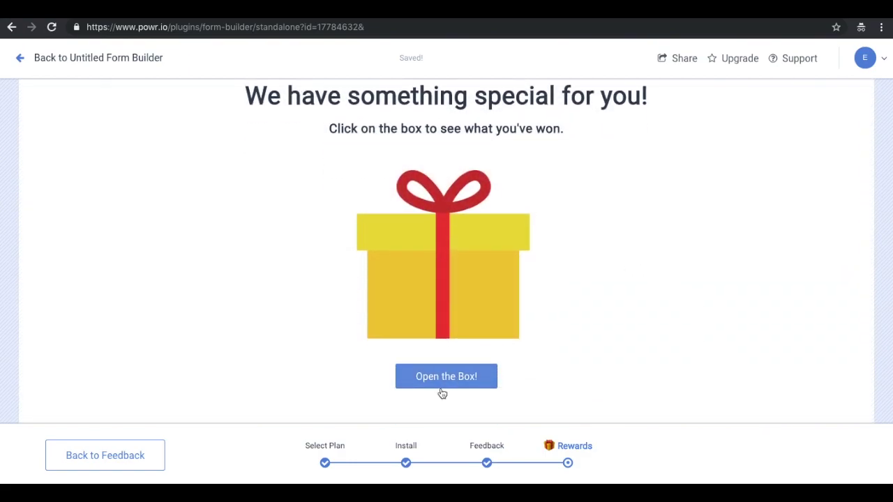
pyautogui.click(882, 61)
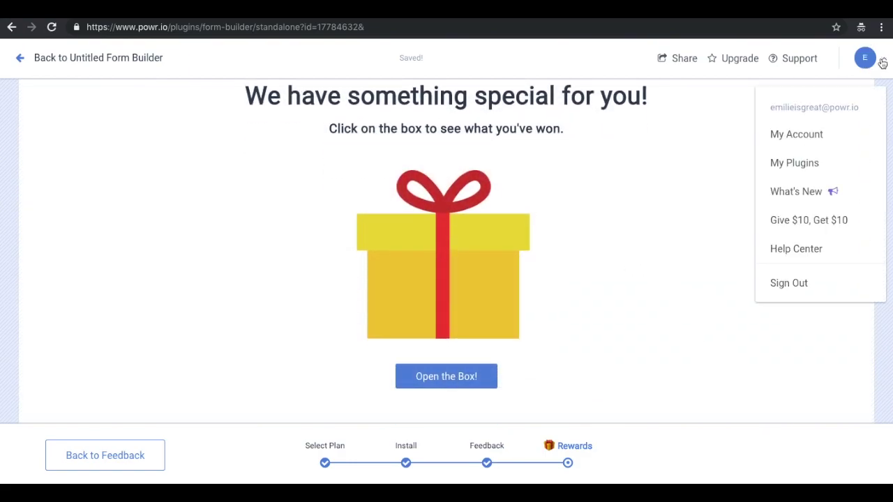
pyautogui.click(807, 166)
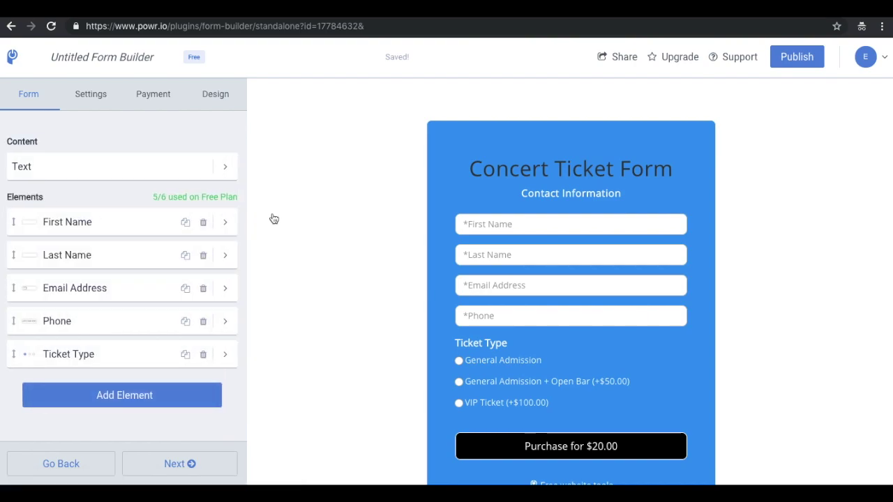
# Copy the form's Share URL and load it in the browser address bar.
pyautogui.click(616, 61)
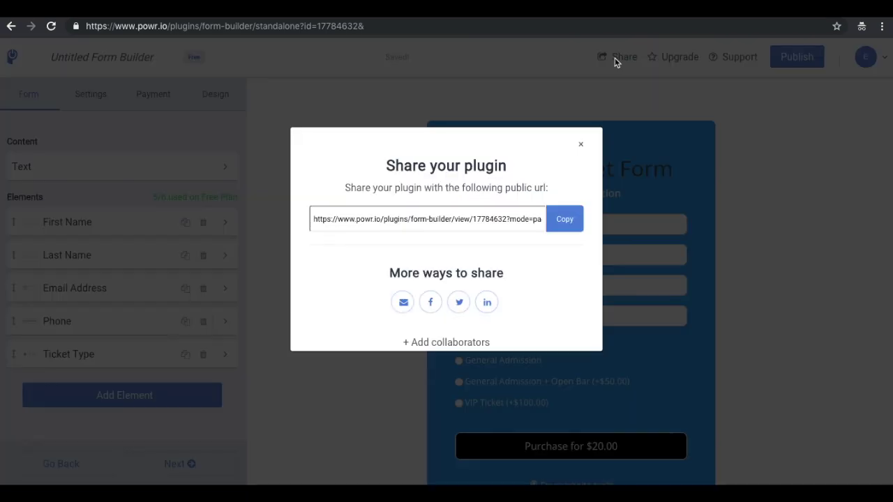
pyautogui.click(582, 226)
pyautogui.click(380, 26)
pyautogui.hotkey('ctrl', 'v')
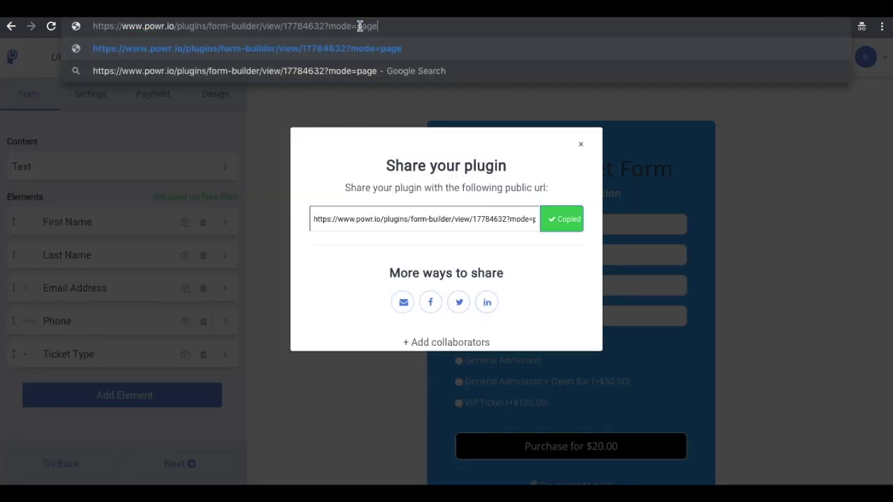
pyautogui.press('Return')
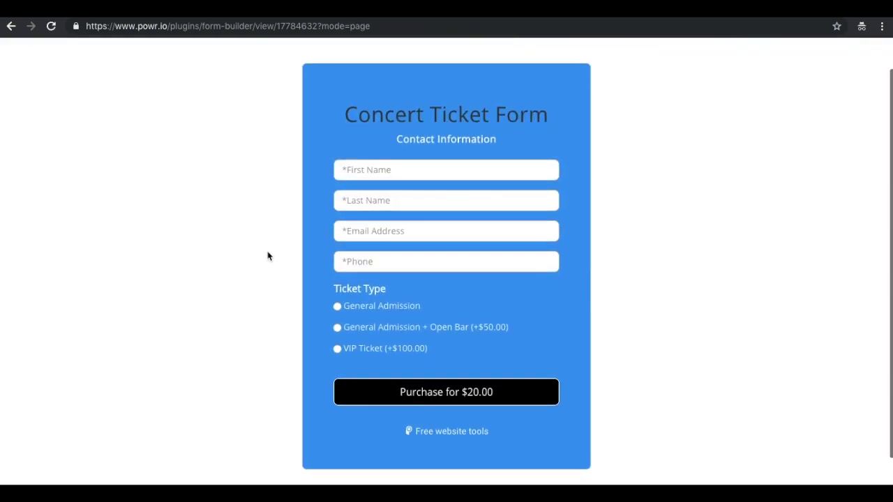